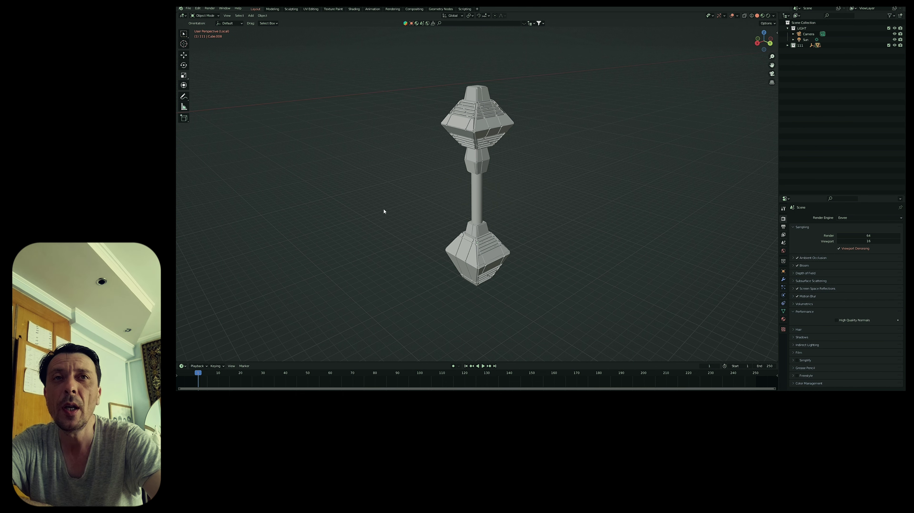
Orbit and zoom around the pillar from low and side angles, and select it.
mouse_move(383, 212)
middle_down()
mouse_move(377, 217)
mouse_move(457, 207)
mouse_move(393, 206)
middle_up()
scroll(395, 204, up, 2)
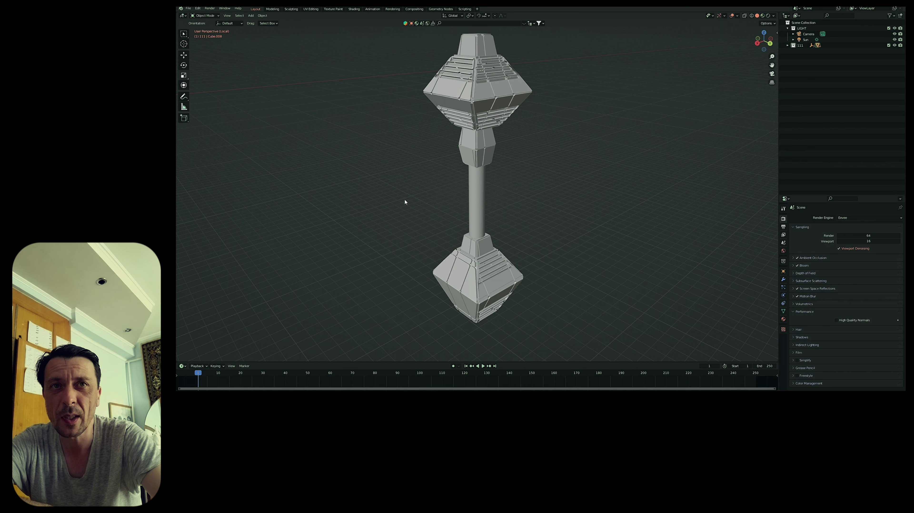
mouse_move(431, 229)
middle_down()
mouse_move(322, 234)
mouse_move(485, 232)
mouse_move(373, 226)
mouse_move(336, 242)
mouse_move(342, 228)
mouse_move(296, 218)
mouse_move(309, 198)
mouse_move(367, 212)
mouse_move(471, 143)
middle_up()
scroll(381, 212, up, 3)
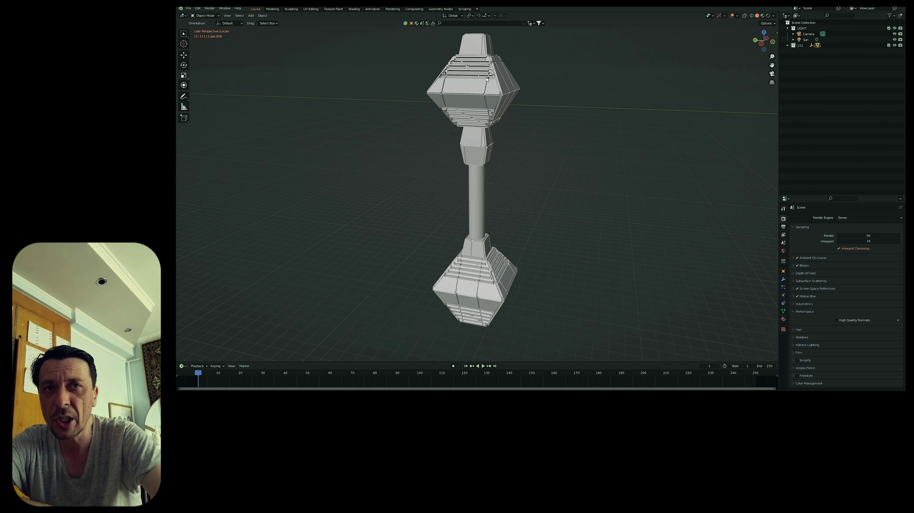
mouse_move(477, 82)
middle_down()
mouse_move(544, 177)
mouse_move(537, 196)
mouse_move(544, 212)
mouse_move(600, 207)
mouse_move(574, 205)
middle_up()
scroll(536, 190, down, 3)
key(a)
scroll(507, 189, up, 3)
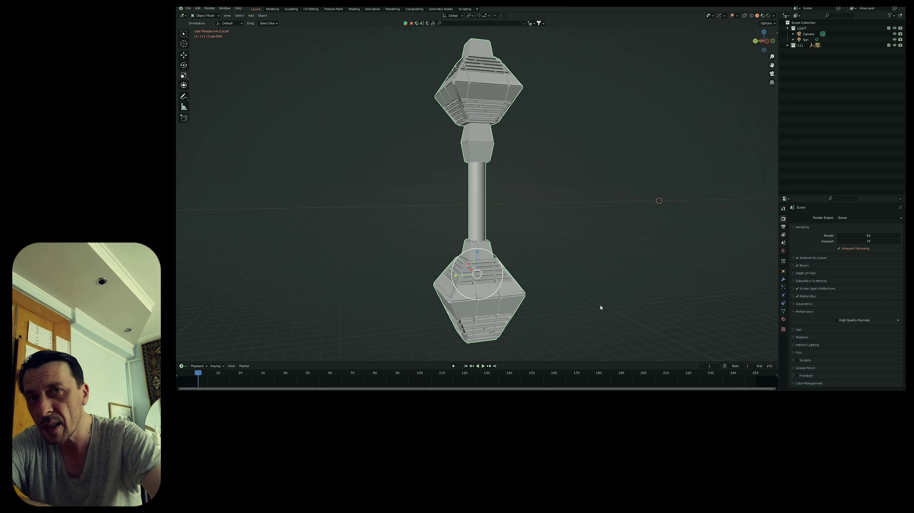
View the pillar upright from the side, then from below and from above.
middle_drag(600, 308, 581, 315)
mouse_move(595, 336)
middle_down()
mouse_move(589, 234)
mouse_move(556, 297)
mouse_move(562, 301)
mouse_move(554, 303)
middle_up()
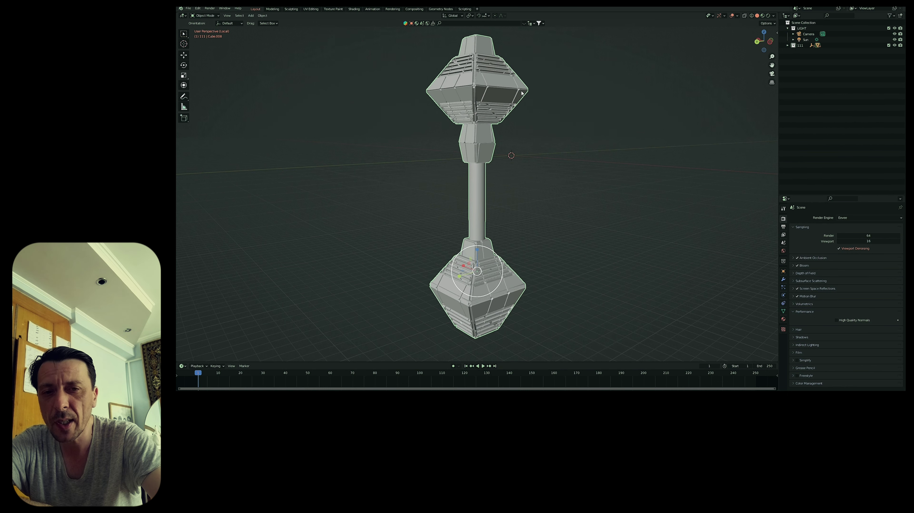
mouse_move(526, 255)
middle_down()
mouse_move(537, 249)
mouse_move(507, 223)
middle_up()
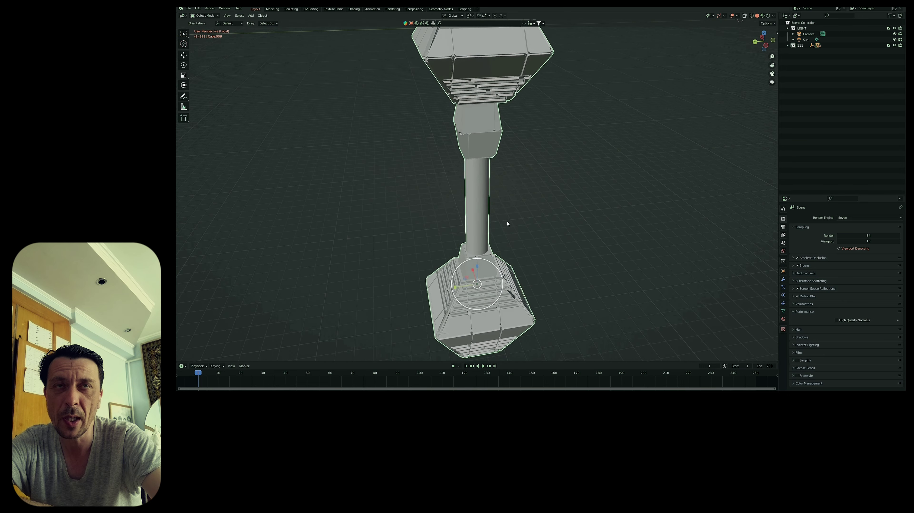
mouse_move(539, 190)
middle_down()
mouse_move(577, 204)
mouse_move(533, 125)
mouse_move(514, 177)
mouse_move(535, 220)
mouse_move(551, 206)
mouse_move(494, 135)
middle_up()
mouse_move(553, 215)
middle_down()
mouse_move(545, 196)
mouse_move(504, 216)
mouse_move(498, 206)
mouse_move(513, 218)
middle_up()
scroll(518, 213, up, 2)
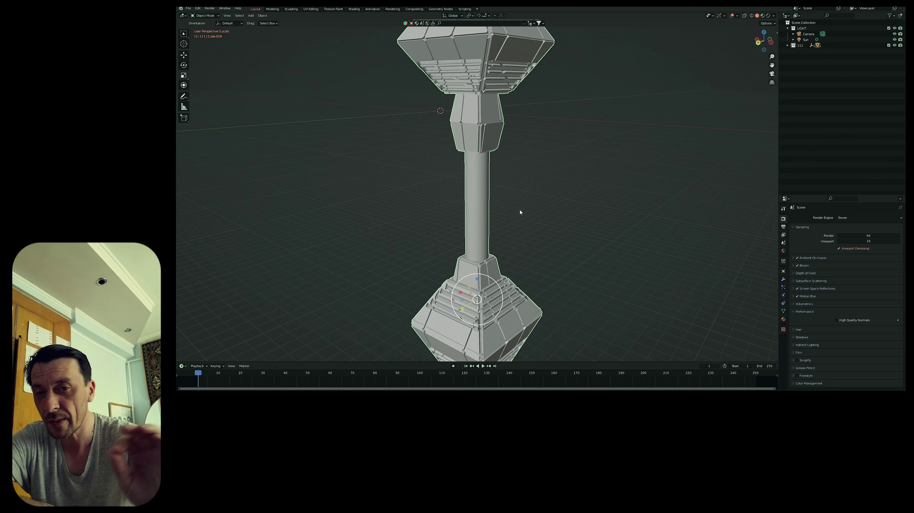
mouse_move(524, 198)
middle_down()
mouse_move(540, 198)
mouse_move(495, 241)
middle_up()
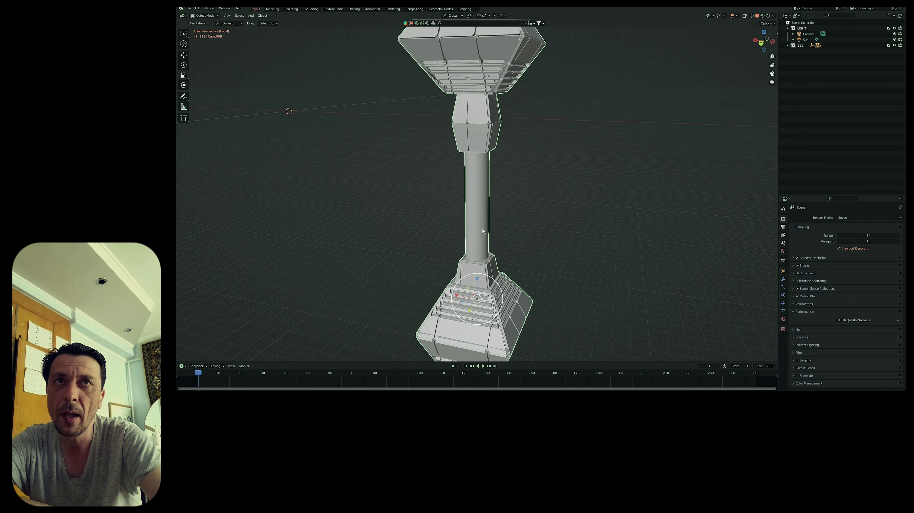
Turn the view around the column's vertical axis and tilt it to show the tops.
scroll(482, 231, down, 3)
scroll(421, 231, up, 3)
mouse_move(421, 231)
middle_down()
mouse_move(352, 229)
mouse_move(515, 247)
middle_up()
scroll(352, 228, down, 3)
scroll(544, 258, up, 3)
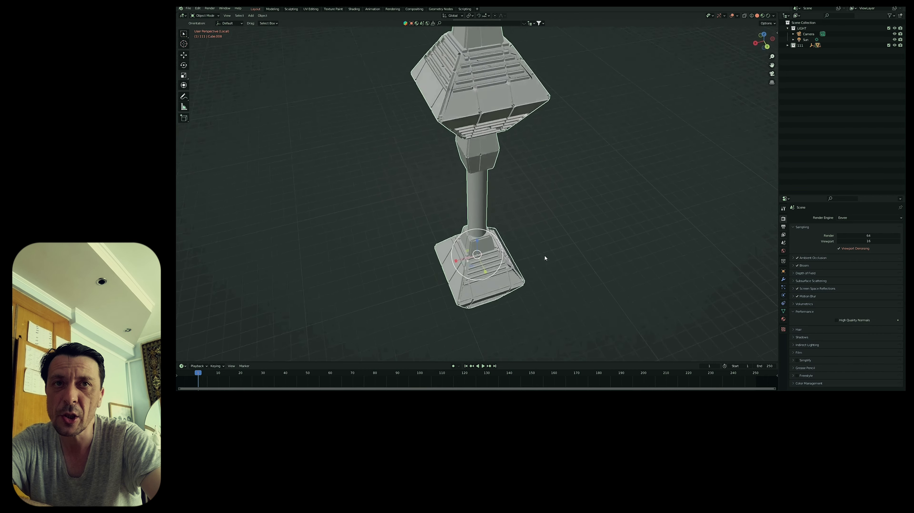
scroll(561, 262, down, 3)
mouse_move(573, 268)
middle_down()
mouse_move(577, 282)
mouse_move(577, 257)
middle_up()
scroll(562, 225, up, 3)
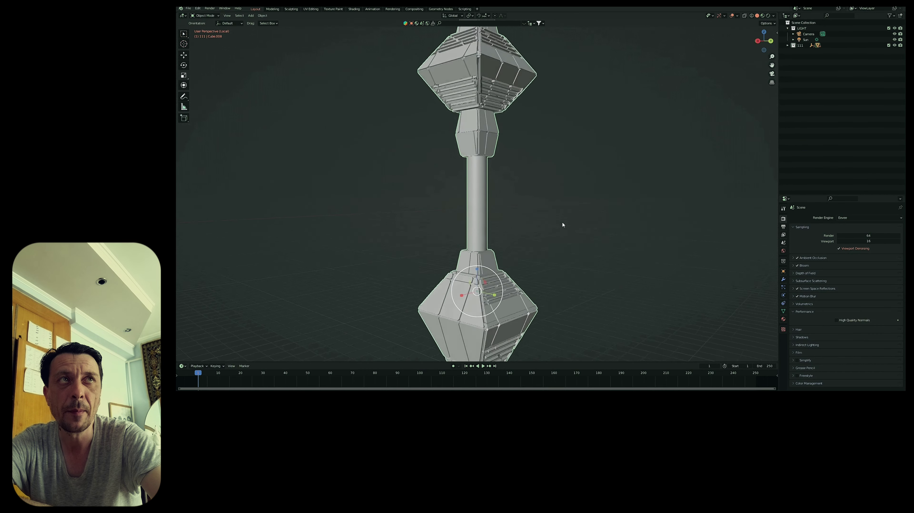
scroll(563, 225, down, 3)
middle_drag(542, 218, 471, 219)
scroll(442, 228, up, 3)
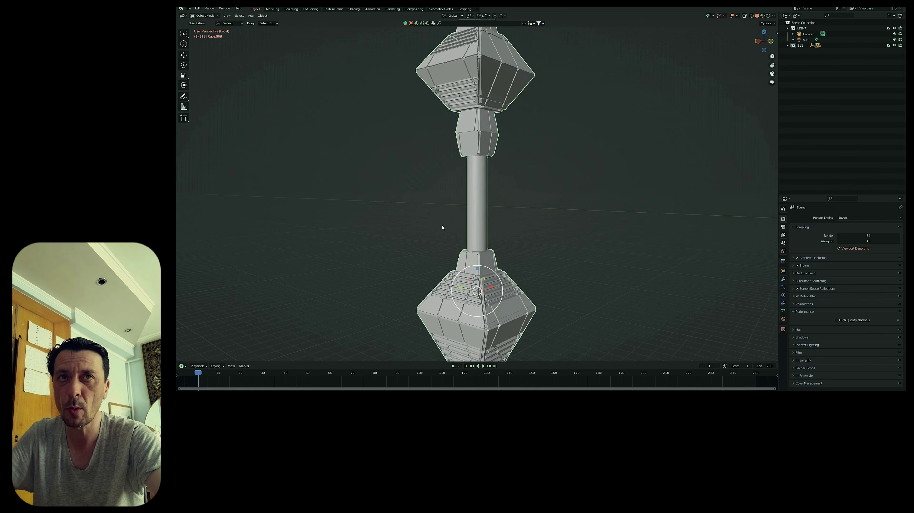
scroll(442, 227, down, 3)
middle_drag(414, 233, 467, 237)
scroll(508, 239, up, 3)
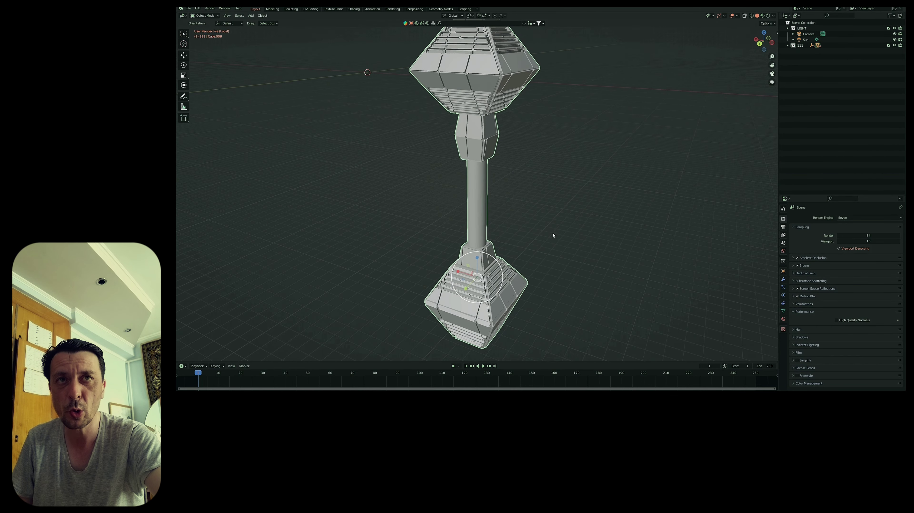
Switch to Material Preview and orbit to look down on the textured column's top.
click(763, 16)
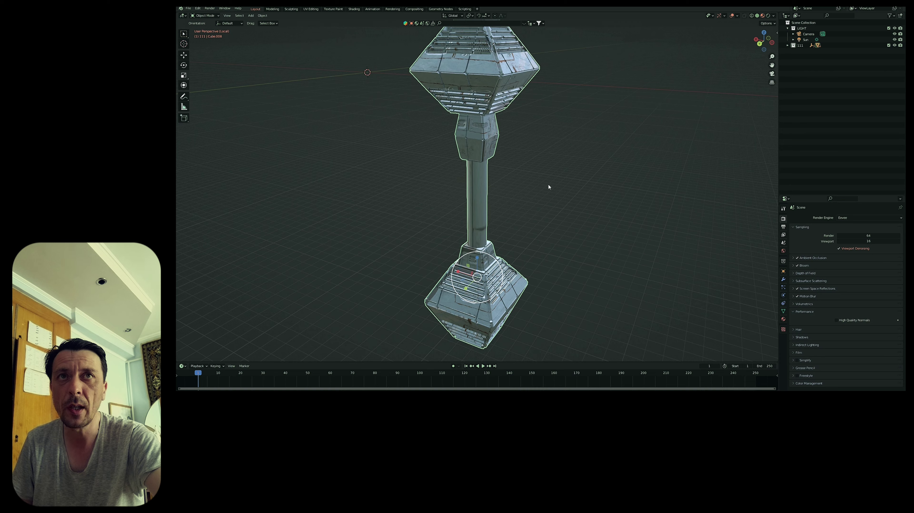
scroll(546, 188, down, 3)
scroll(546, 212, up, 3)
mouse_move(547, 208)
middle_down()
mouse_move(552, 178)
mouse_move(548, 188)
middle_up()
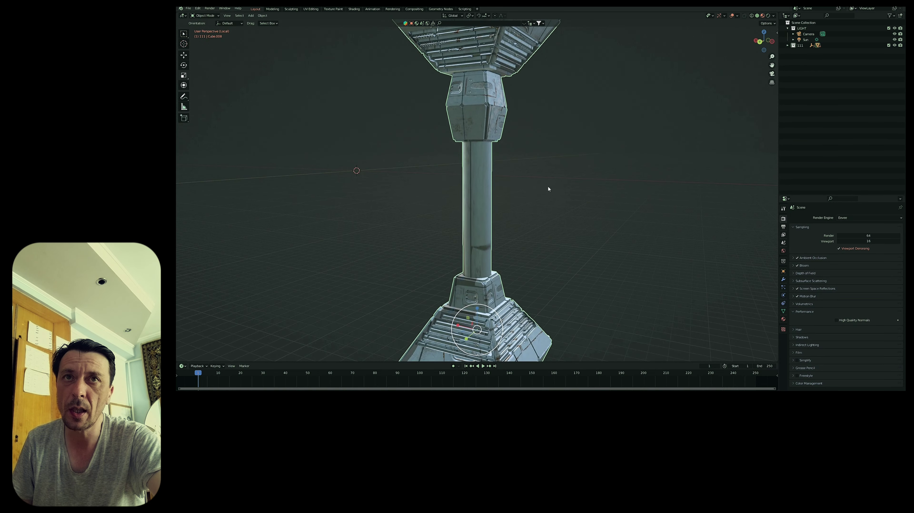
scroll(571, 229, down, 3)
mouse_move(570, 229)
middle_down()
mouse_move(563, 264)
mouse_move(542, 253)
mouse_move(547, 285)
mouse_move(465, 268)
mouse_move(512, 278)
mouse_move(523, 267)
mouse_move(606, 265)
middle_up()
scroll(541, 253, up, 3)
scroll(546, 285, up, 2)
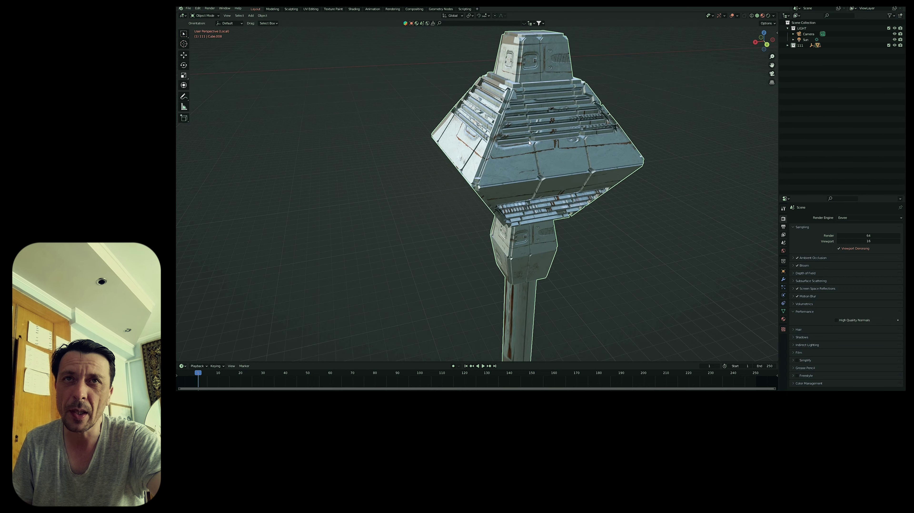
Inspect the column head and stepped base, then show the pillar as outlines only.
mouse_move(529, 143)
middle_down()
mouse_move(411, 164)
mouse_move(573, 196)
middle_up()
scroll(566, 198, up, 3)
scroll(566, 198, up, 2)
scroll(510, 250, down, 4)
mouse_move(550, 126)
middle_down()
mouse_move(557, 175)
mouse_move(607, 181)
mouse_move(489, 189)
mouse_move(538, 210)
mouse_move(535, 175)
middle_up()
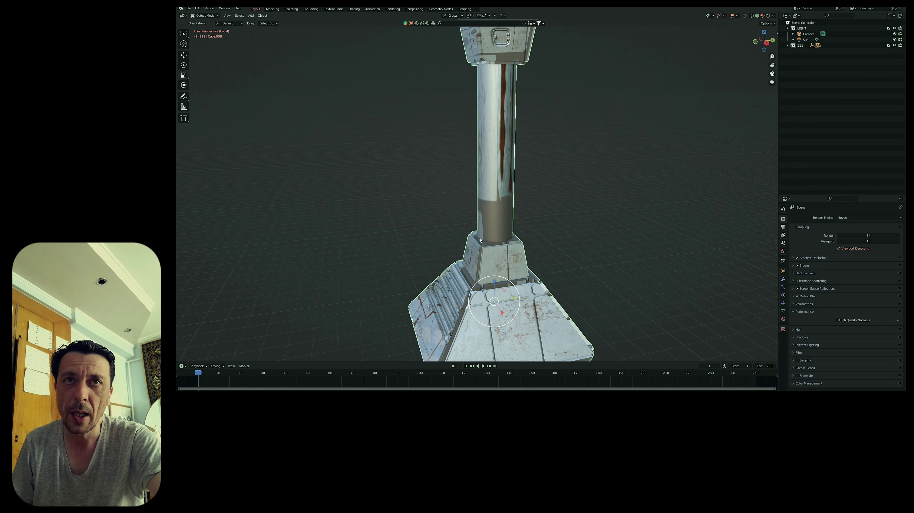
mouse_move(480, 240)
middle_down()
mouse_move(587, 204)
mouse_move(544, 247)
mouse_move(568, 169)
mouse_move(673, 172)
mouse_move(572, 180)
mouse_move(531, 240)
mouse_move(547, 223)
mouse_move(516, 230)
mouse_move(535, 218)
mouse_move(514, 213)
mouse_move(579, 252)
mouse_move(551, 241)
middle_up()
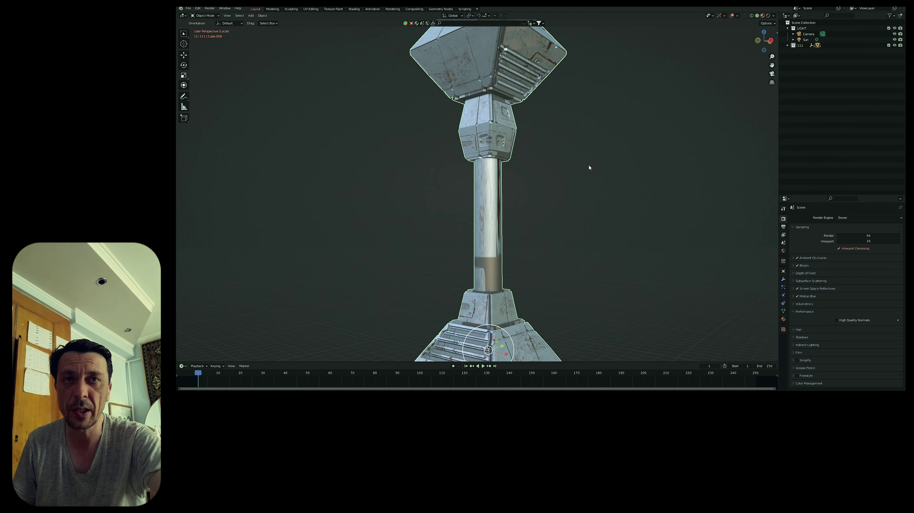
click(770, 18)
Go back through Material Preview to Solid shading and leave Local View with Numpad /.
scroll(581, 221, down, 3)
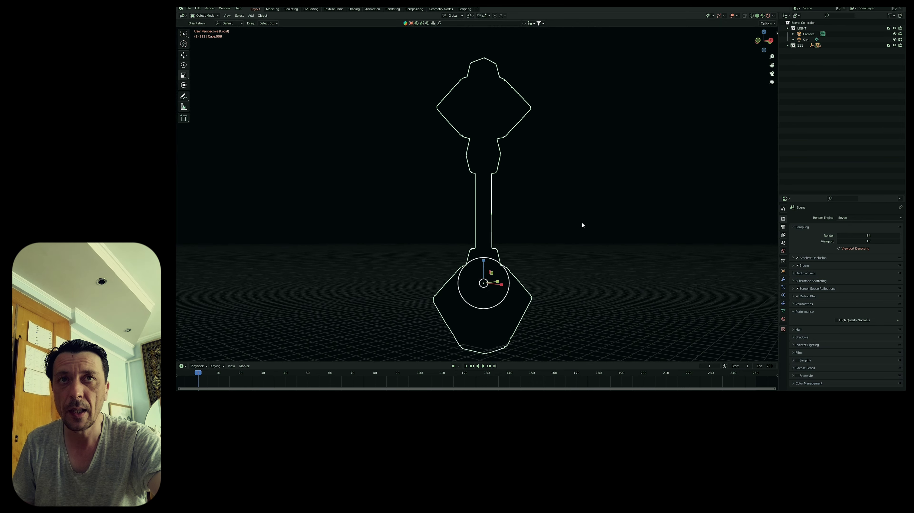
scroll(608, 227, up, 3)
mouse_move(608, 229)
middle_down()
mouse_move(588, 225)
mouse_move(603, 252)
mouse_move(620, 251)
mouse_move(619, 237)
mouse_move(583, 221)
middle_up()
click(762, 15)
scroll(588, 226, down, 2)
scroll(662, 247, up, 2)
scroll(655, 241, down, 2)
scroll(619, 237, up, 3)
click(757, 16)
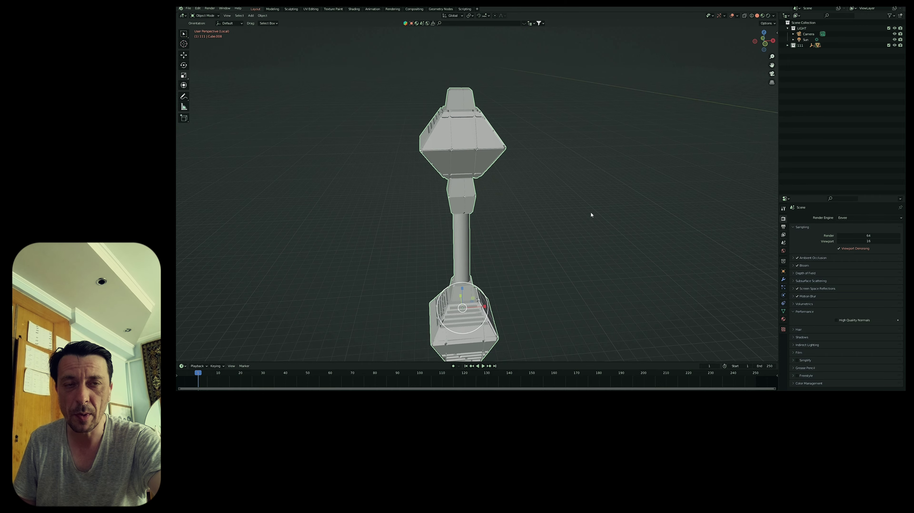
key(KP_Divide)
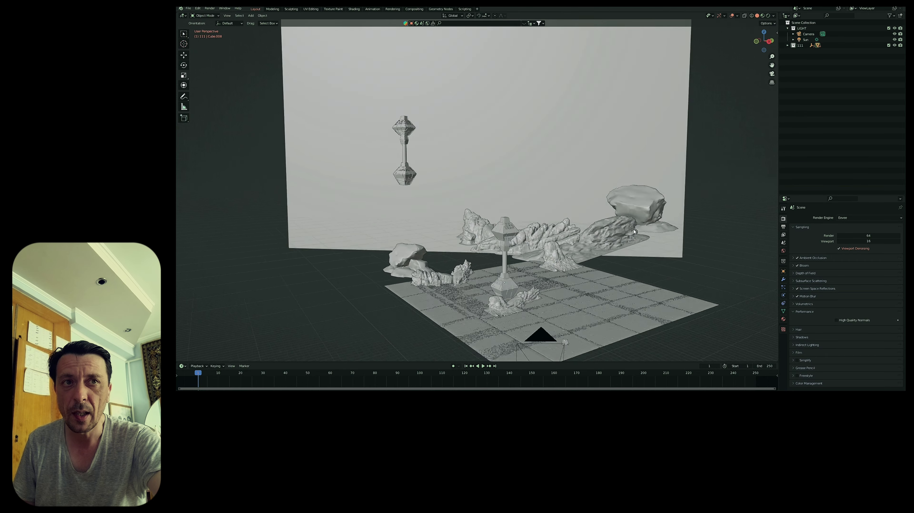
mouse_move(634, 232)
middle_down()
mouse_move(600, 246)
mouse_move(608, 237)
middle_up()
scroll(599, 246, up, 3)
scroll(599, 245, down, 5)
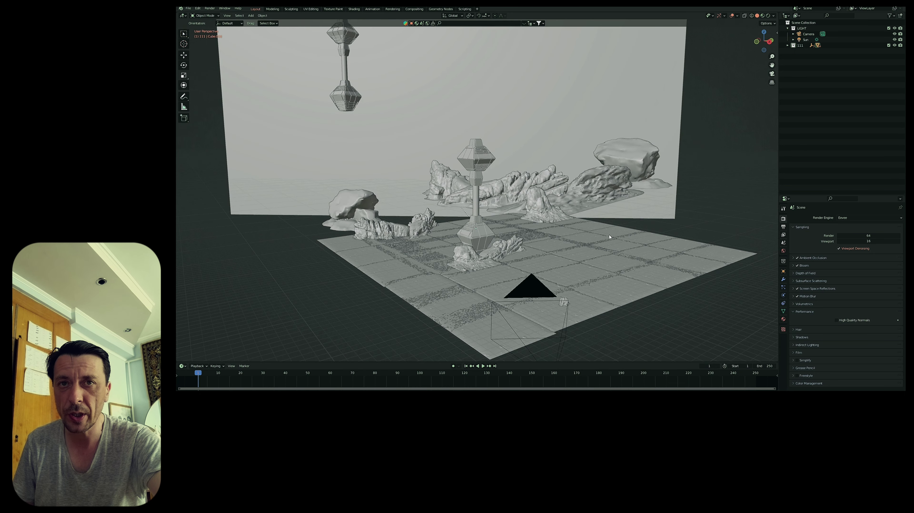
click(580, 256)
click(611, 285)
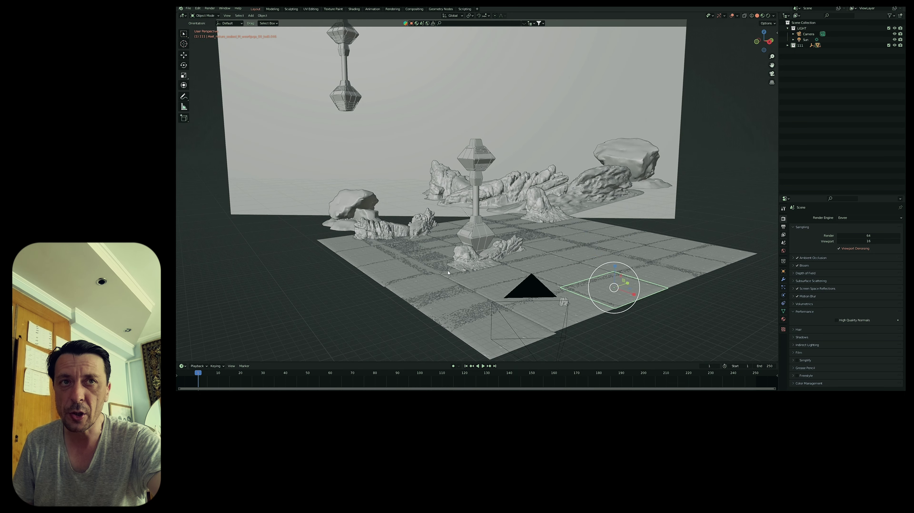
click(475, 264)
click(455, 305)
middle_drag(582, 298, 578, 300)
scroll(577, 300, up, 3)
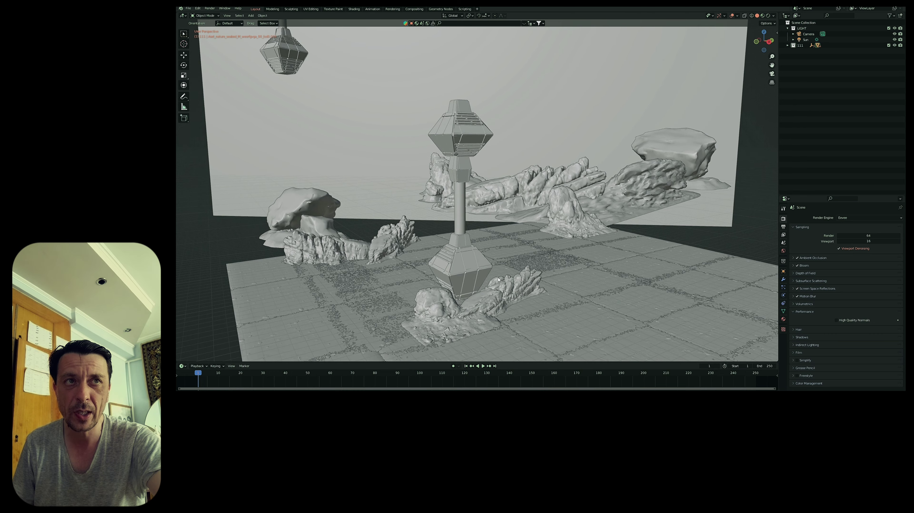
middle_drag(497, 280, 497, 285)
scroll(498, 284, up, 2)
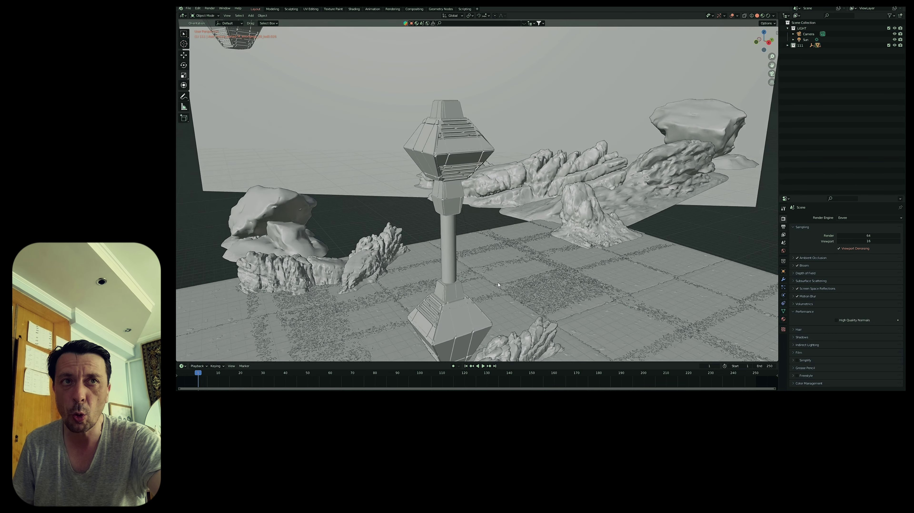
click(271, 272)
click(373, 263)
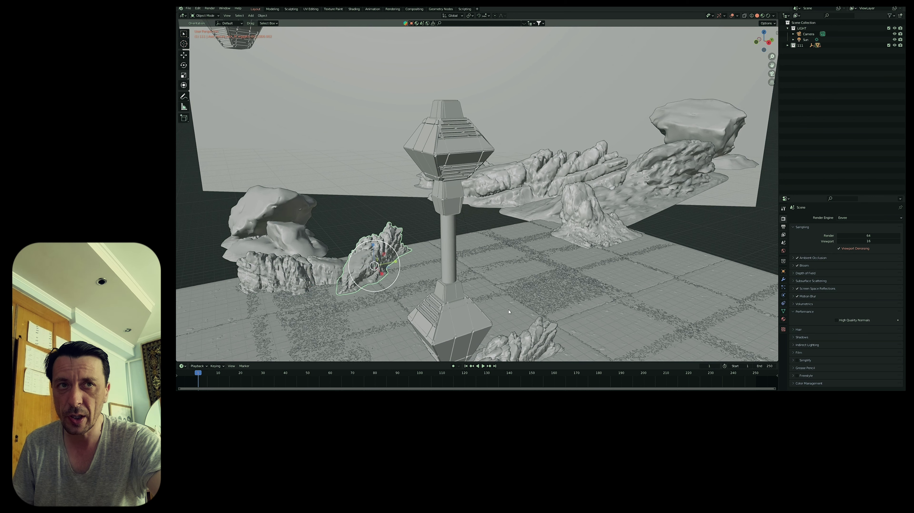
click(523, 341)
click(521, 180)
click(647, 169)
click(700, 145)
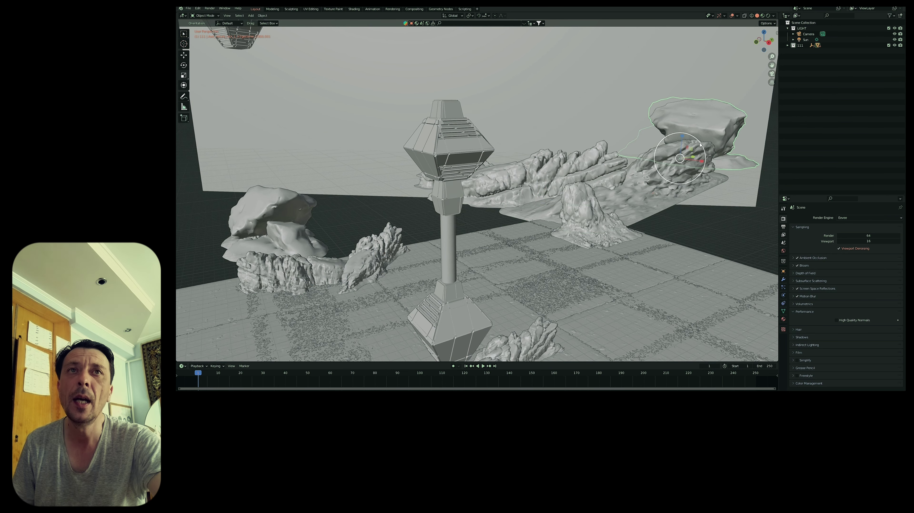
click(589, 229)
mouse_move(589, 229)
middle_down()
mouse_move(542, 253)
mouse_move(584, 244)
mouse_move(561, 252)
mouse_move(539, 187)
middle_up()
scroll(542, 253, up, 3)
click(539, 187)
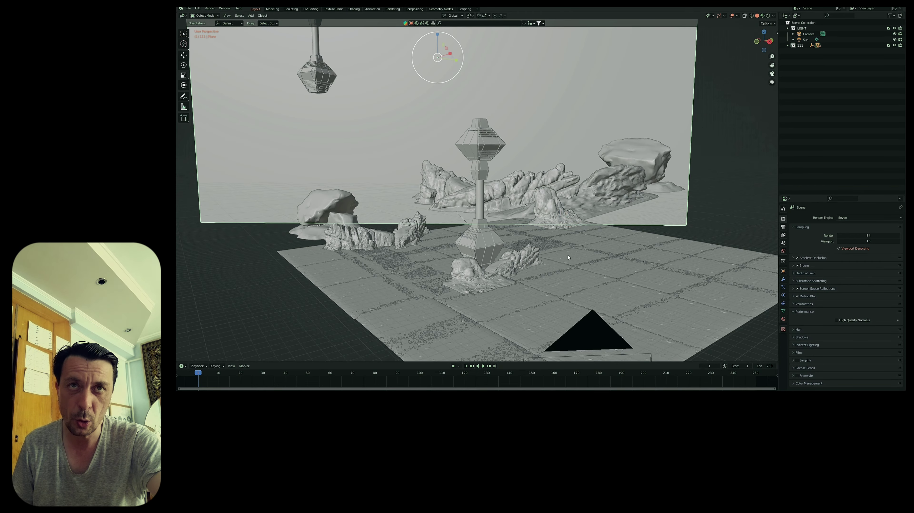
scroll(538, 268, up, 3)
Orbit around the backdrop wall, then enter Camera Perspective (Numpad 0) and zoom into the frame.
middle_drag(537, 267, 673, 285)
scroll(673, 285, up, 3)
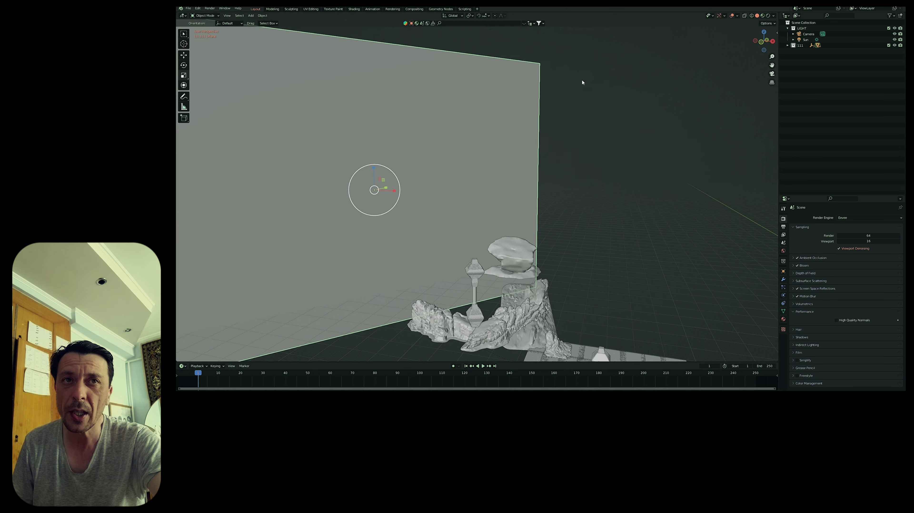
middle_drag(582, 82, 527, 173)
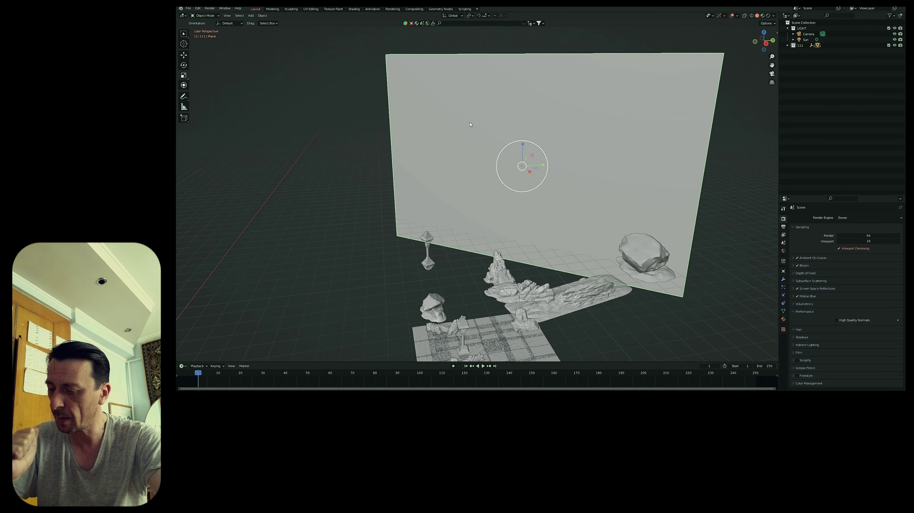
scroll(543, 248, up, 2)
mouse_move(546, 244)
middle_down()
mouse_move(489, 236)
mouse_move(544, 241)
middle_up()
scroll(545, 240, down, 2)
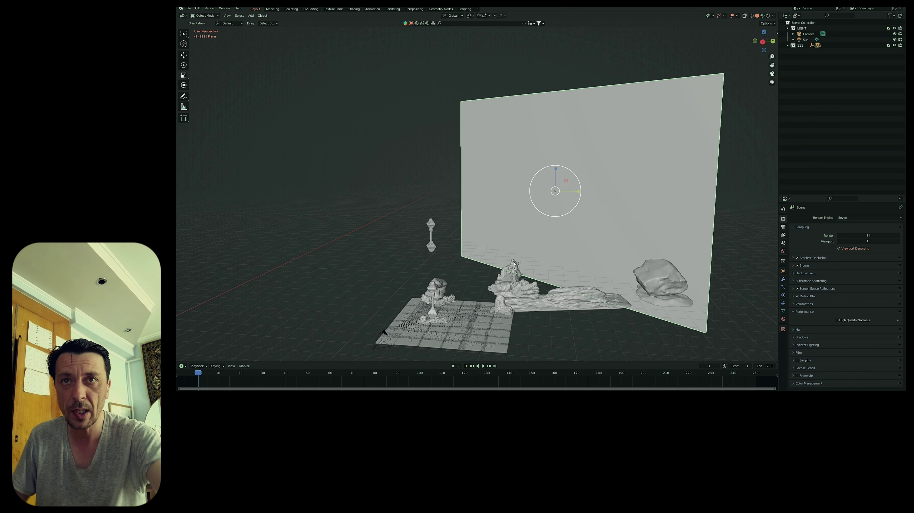
middle_drag(513, 265, 513, 272)
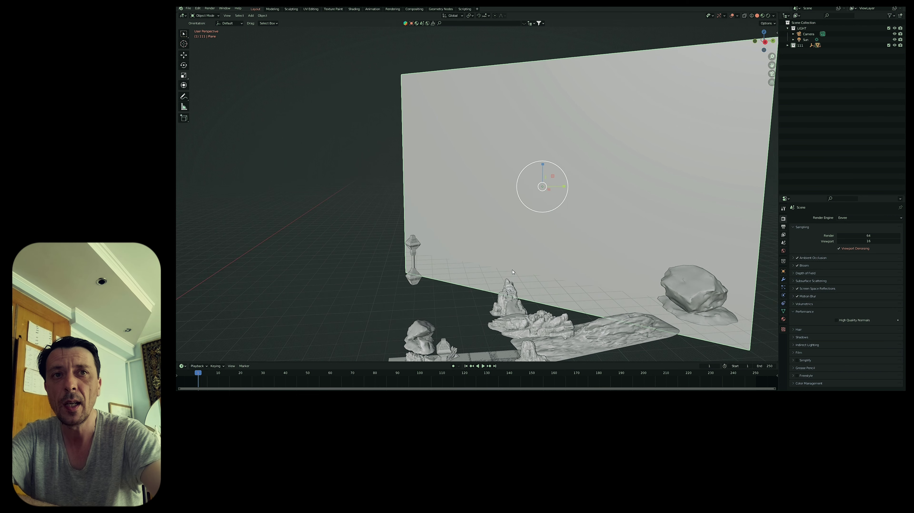
key(KP_0)
scroll(513, 271, up, 3)
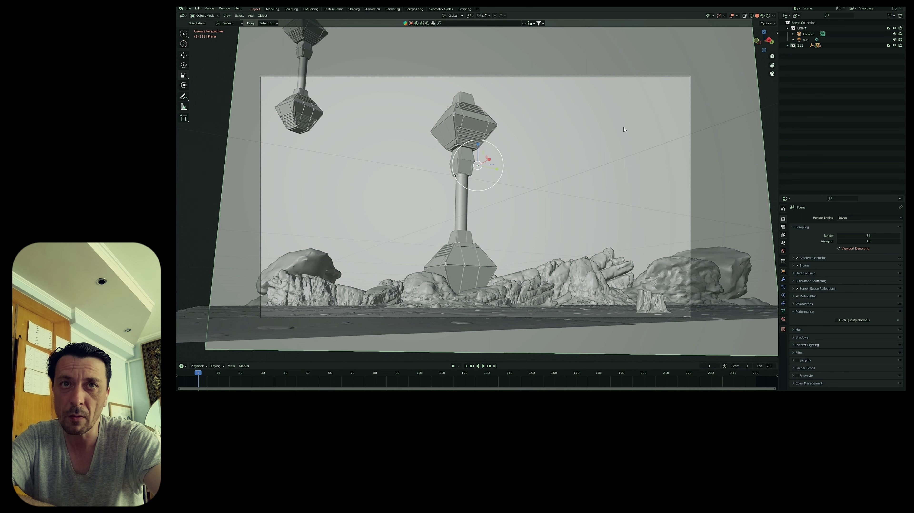
Select the hanging module and two front rocks, then switch viewport shading to Rendered.
click(184, 55)
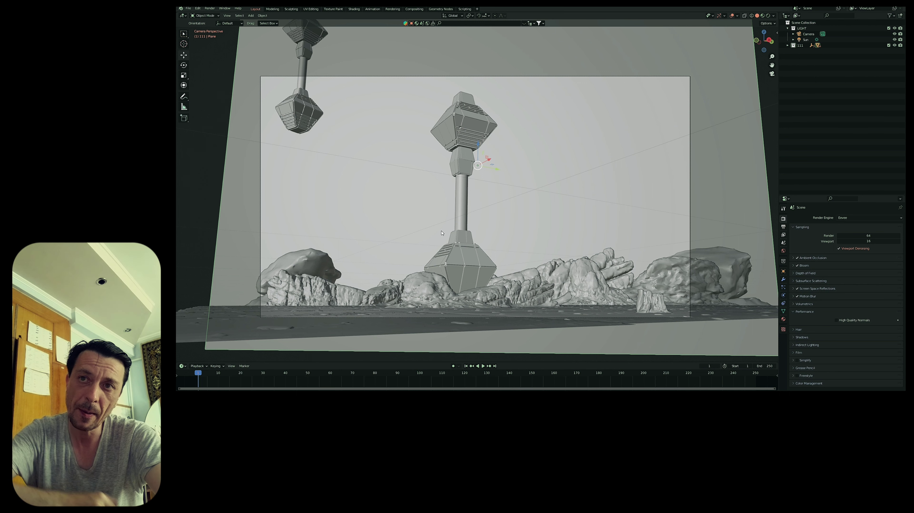
click(299, 117)
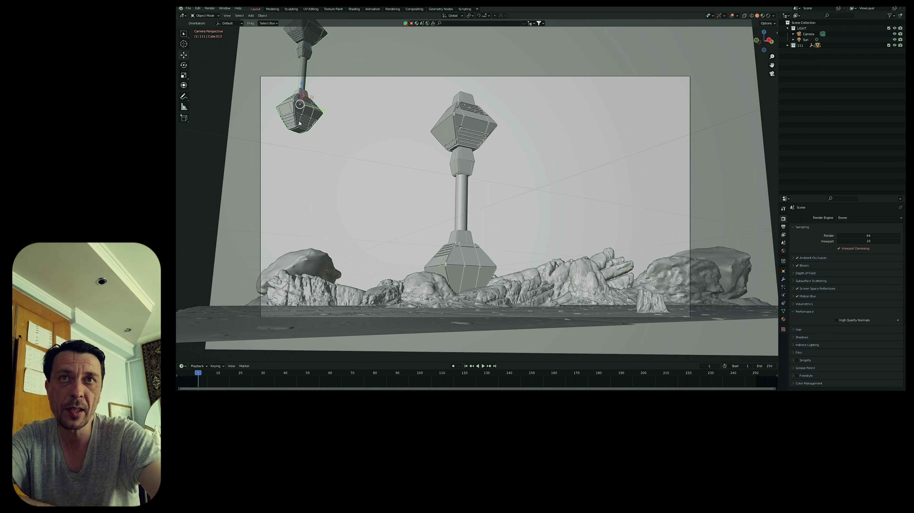
click(292, 273)
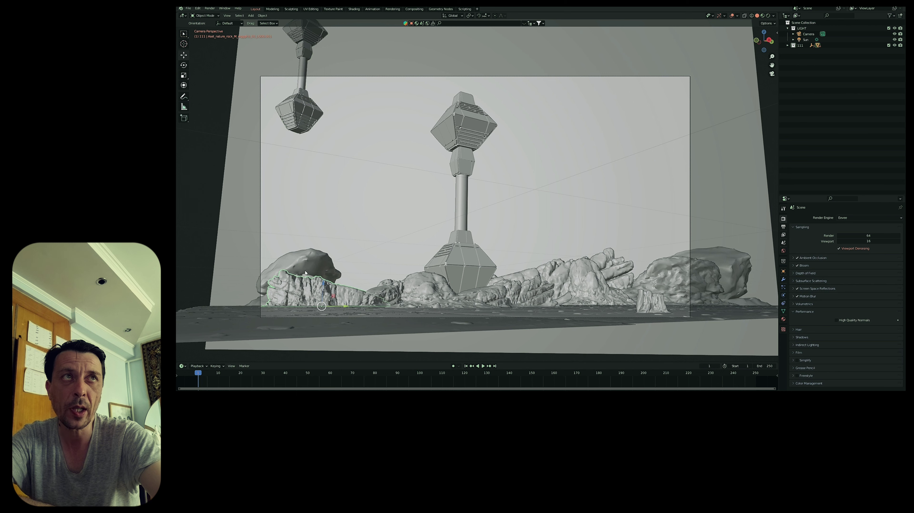
click(608, 268)
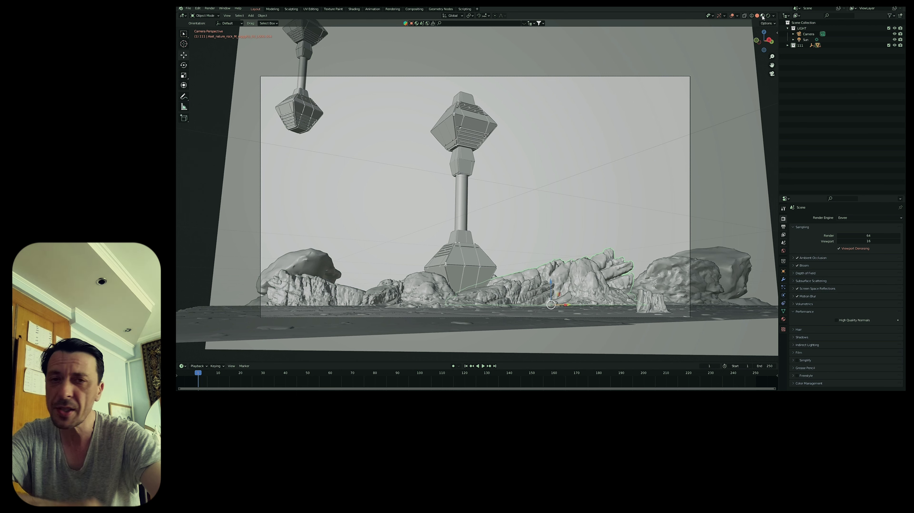
click(575, 160)
key(alt+a)
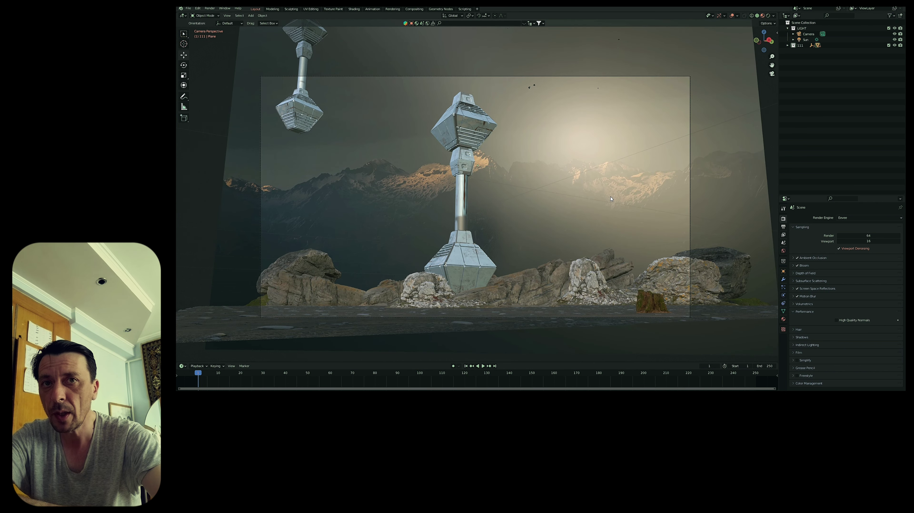
scroll(611, 199, up, 2)
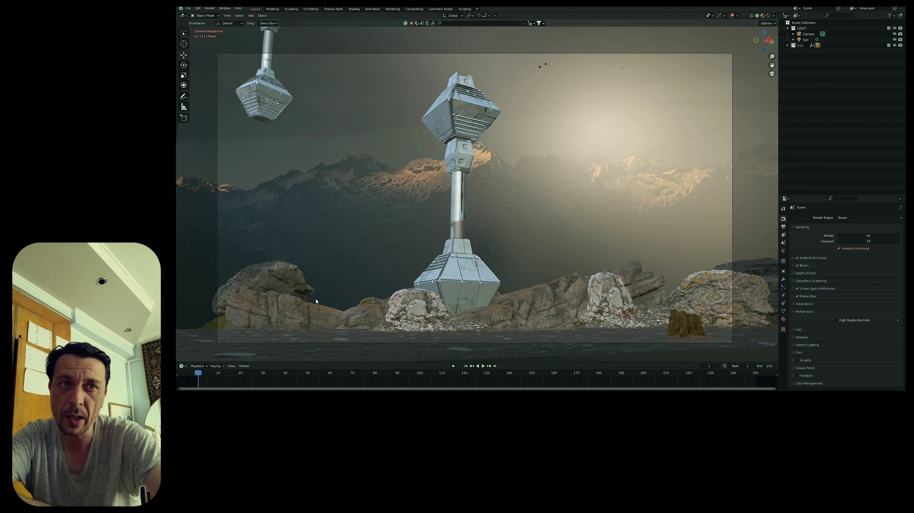
click(293, 298)
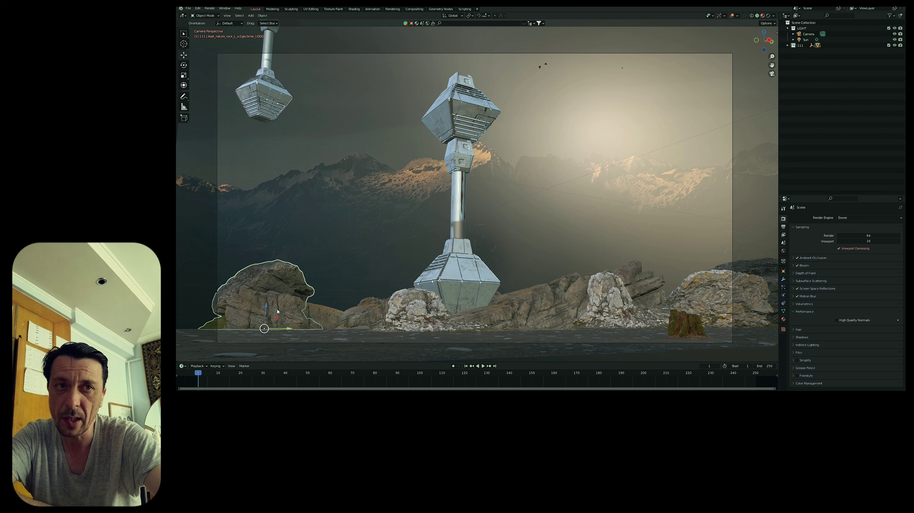
click(412, 308)
click(275, 105)
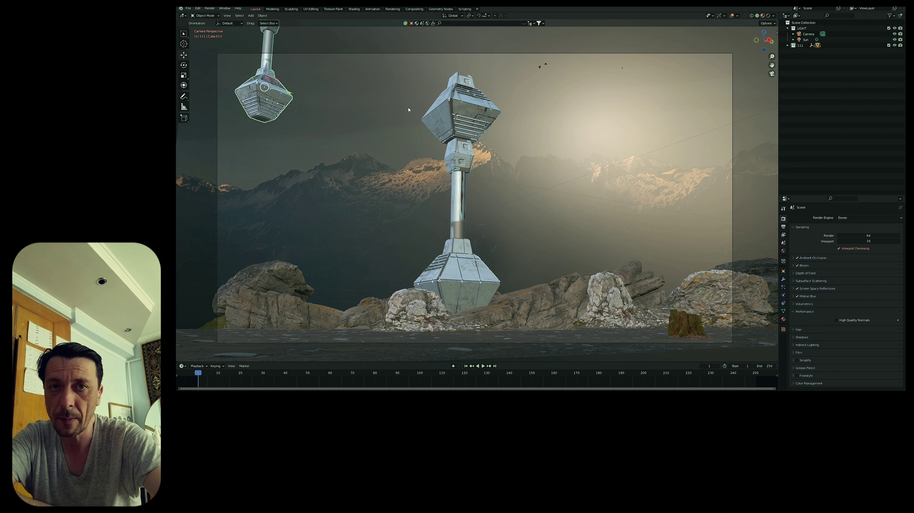
click(450, 112)
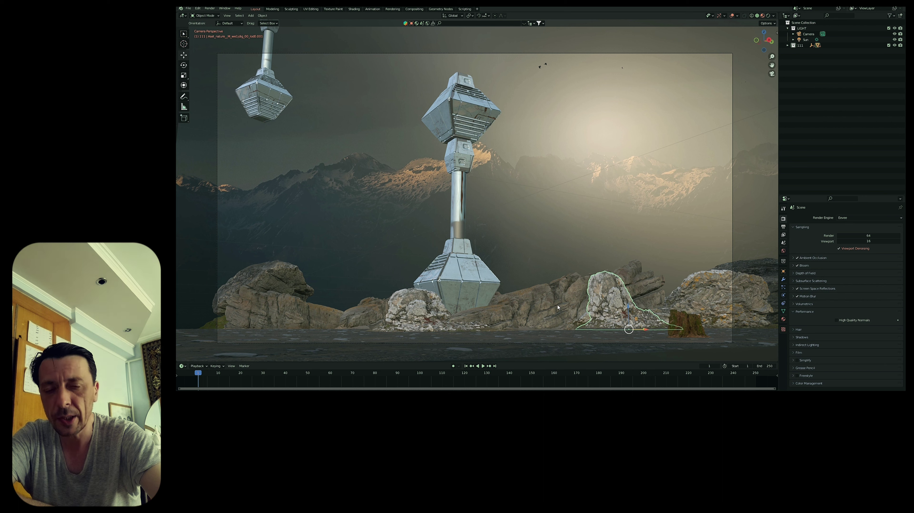
click(613, 313)
click(844, 155)
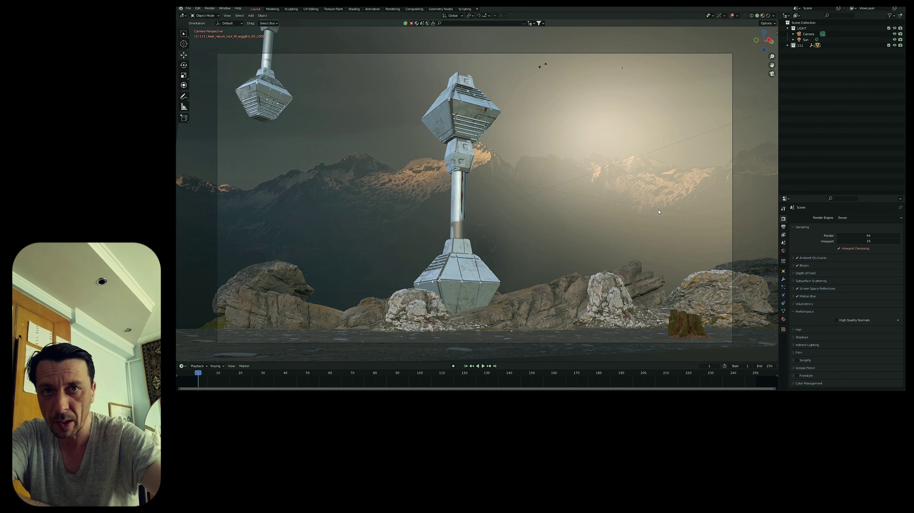